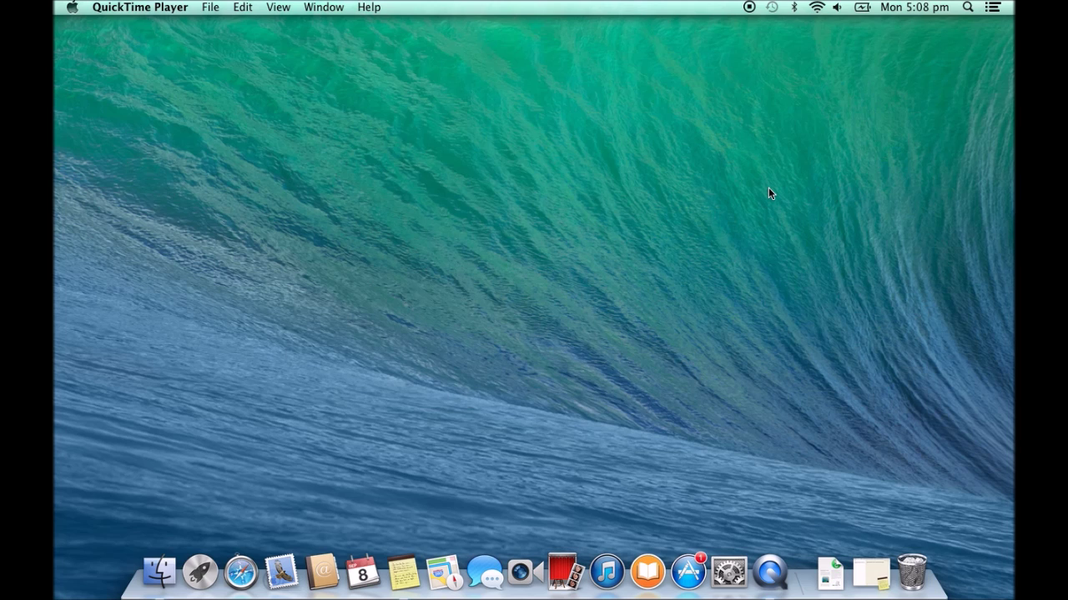
Load the Windows DVD and open Disk Utility from the Utilities folder
key("Eject")
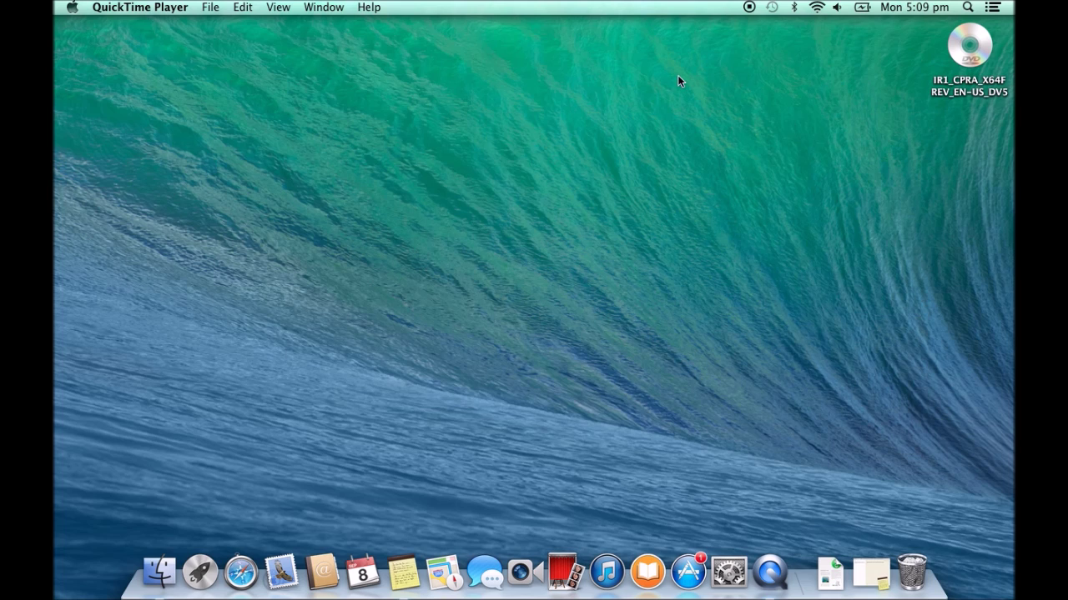
left_click(618, 116)
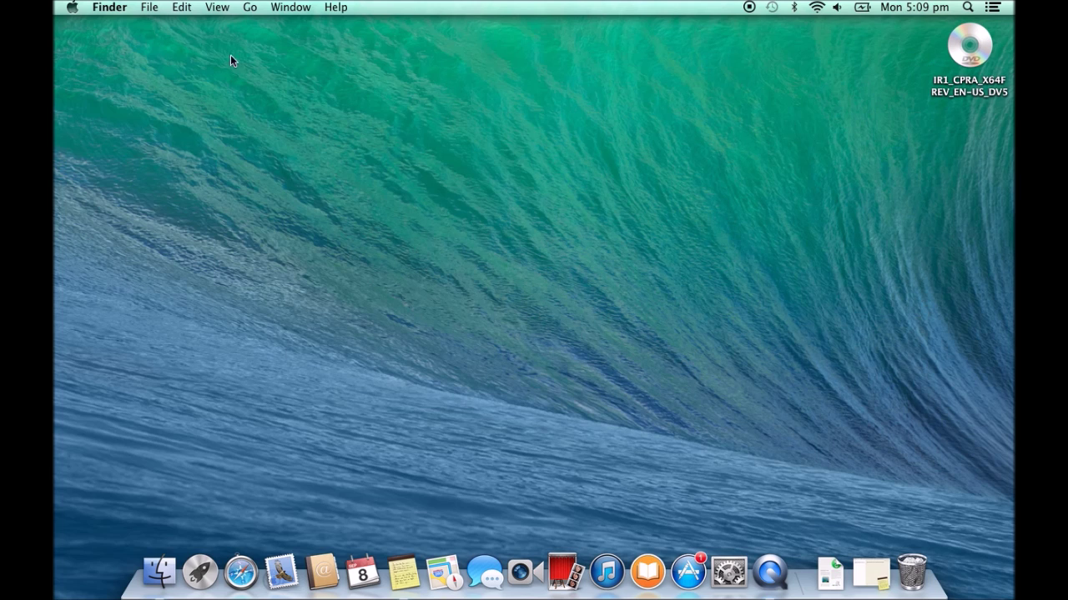
left_click(249, 8)
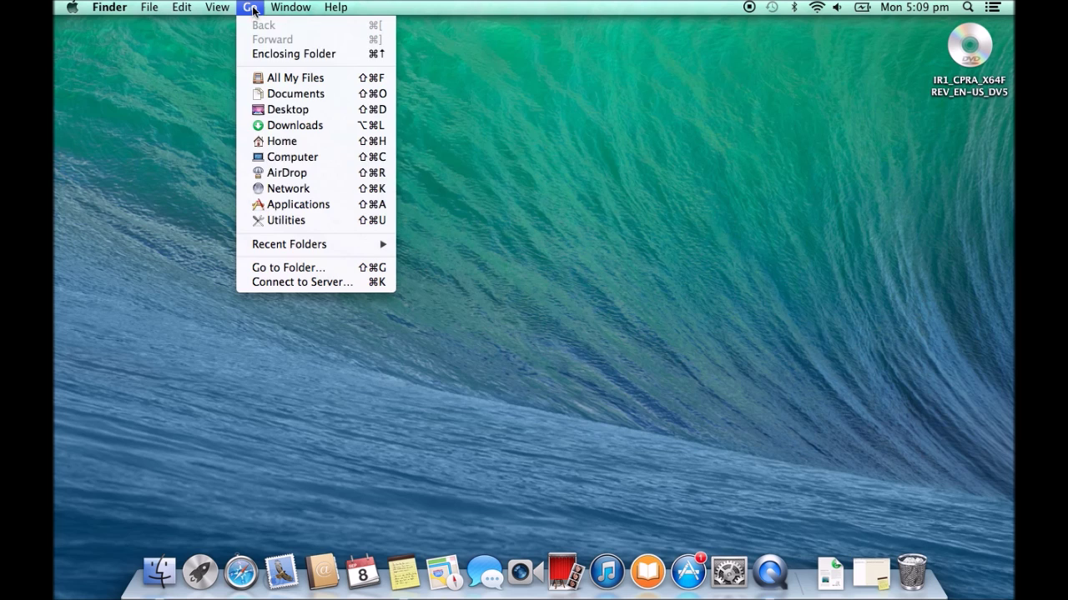
left_click(260, 219)
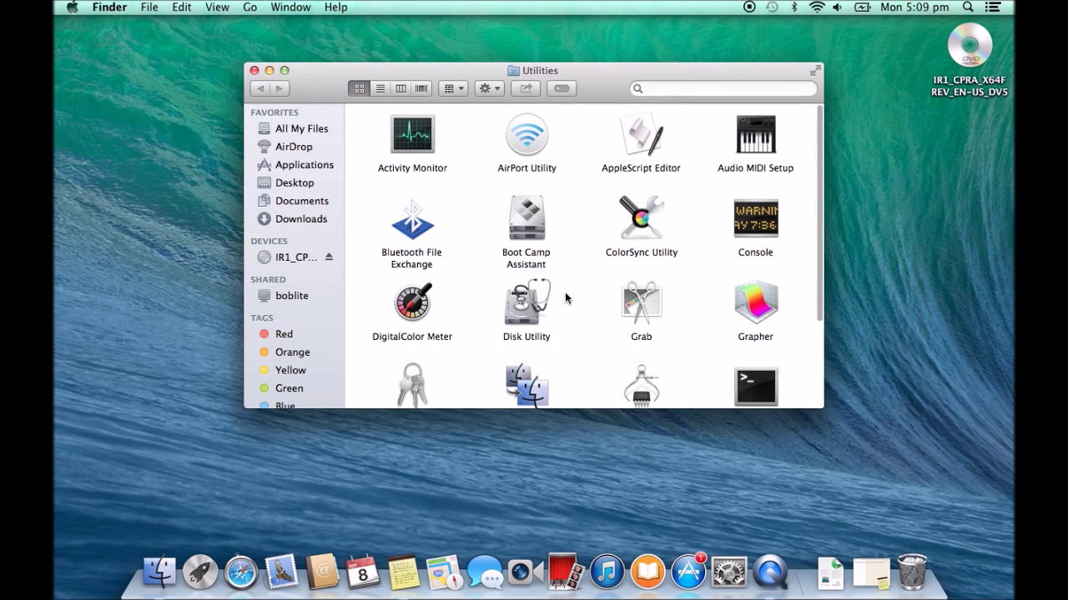
double_click(518, 310)
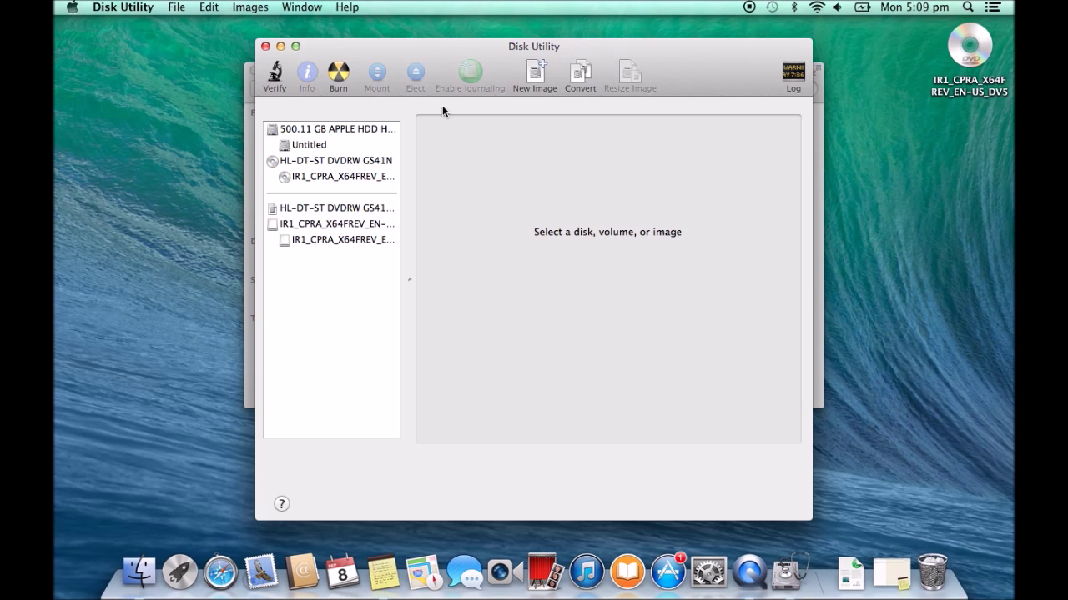
Start a new image from the IR1_CPRA_X64FREV_EN-US_DV5 disc volume with the image format DVD/CD master
left_click(349, 177)
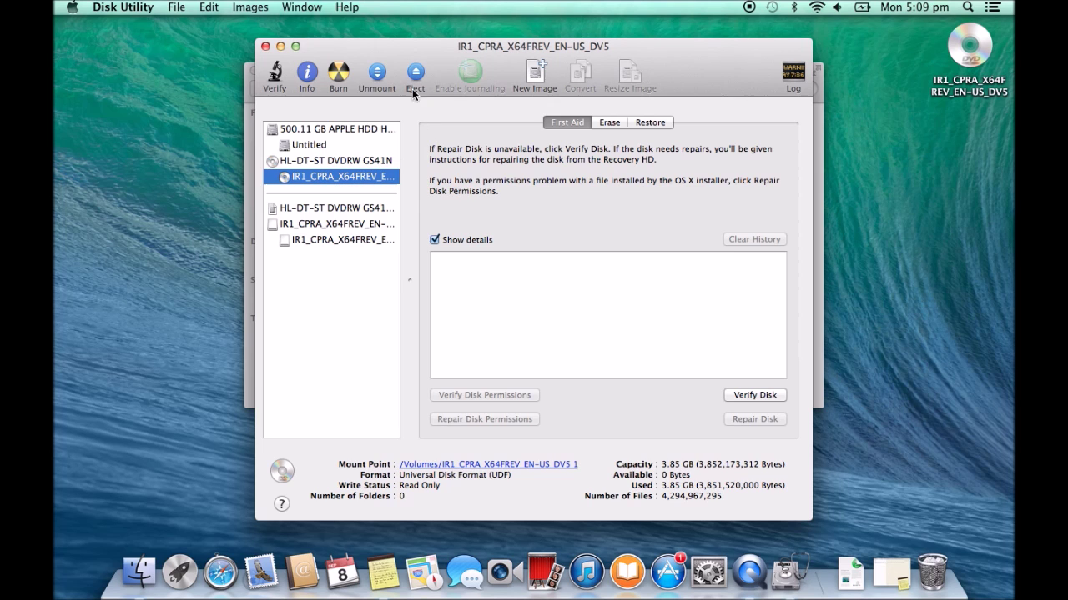
left_click(536, 74)
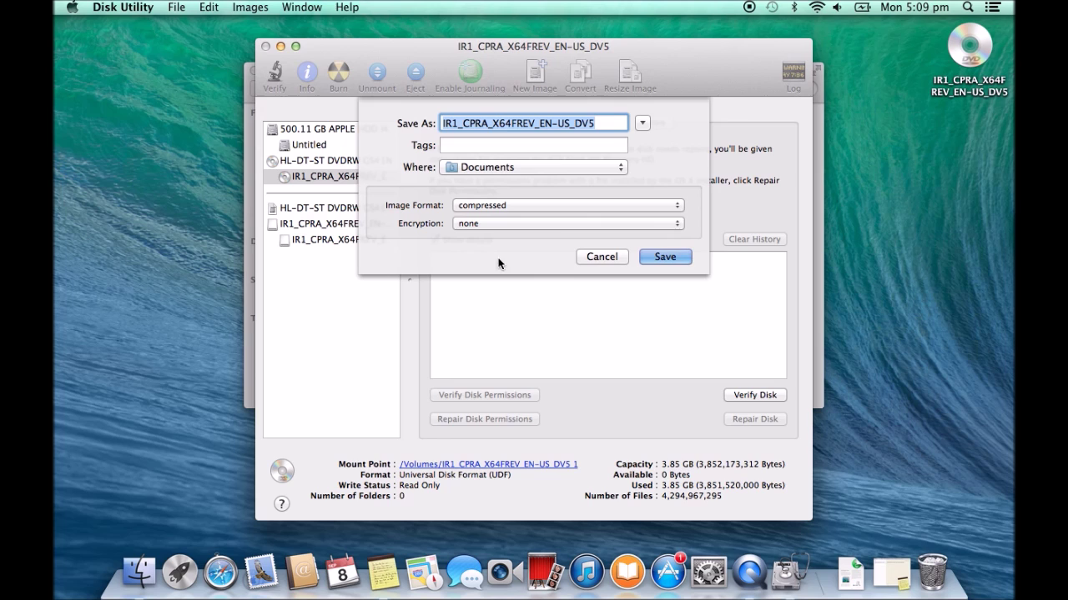
left_click(647, 205)
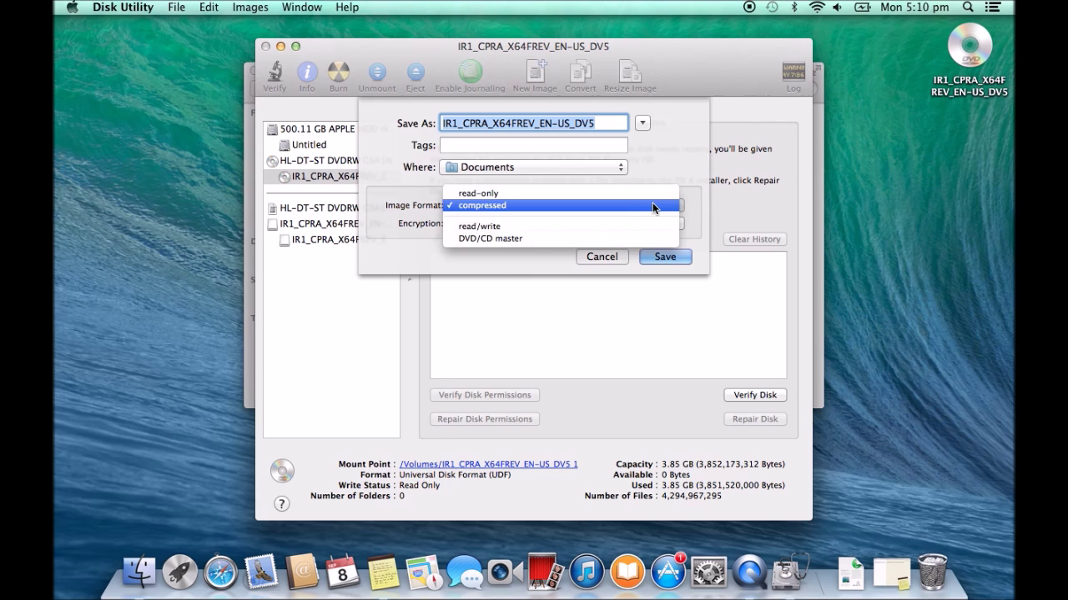
left_click(570, 239)
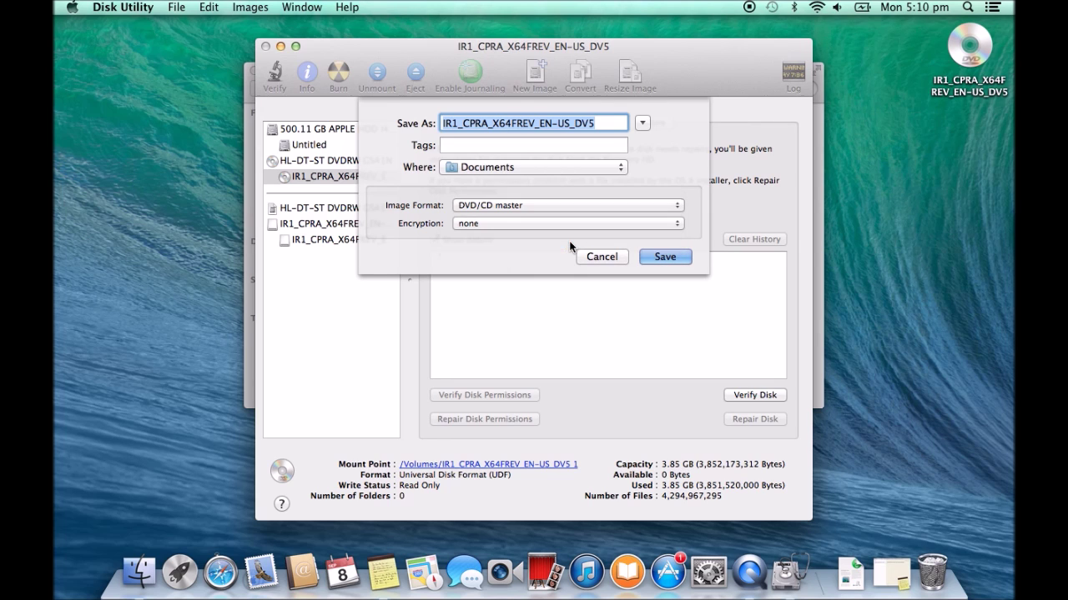
Name the disc image Windows8.1, set its location to the Desktop and save it
left_click(594, 127)
key("cmd+a")
type("Windows")
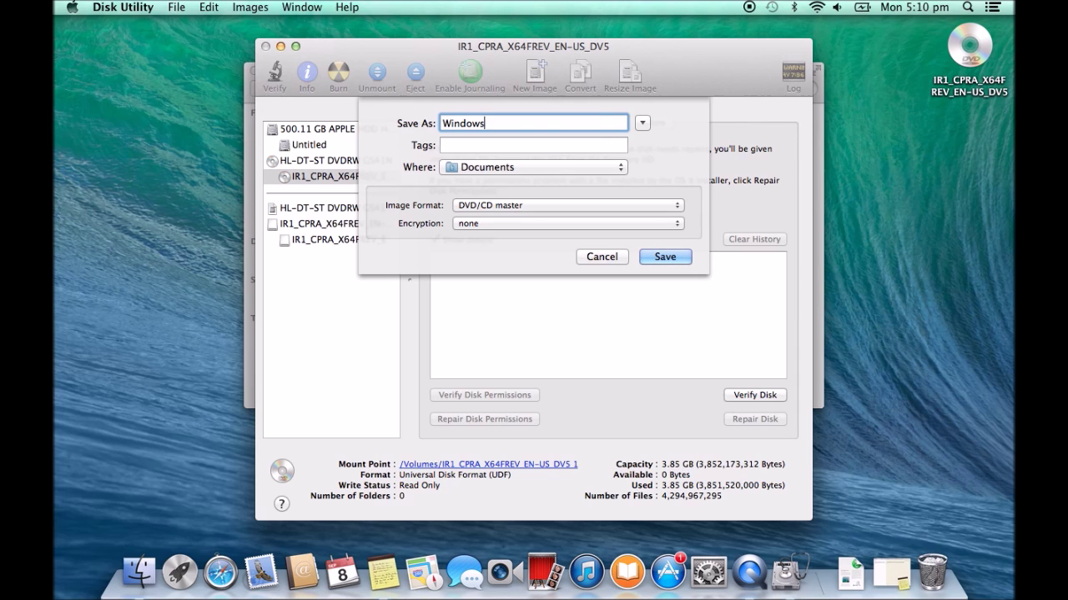
type("8.1")
left_click(606, 172)
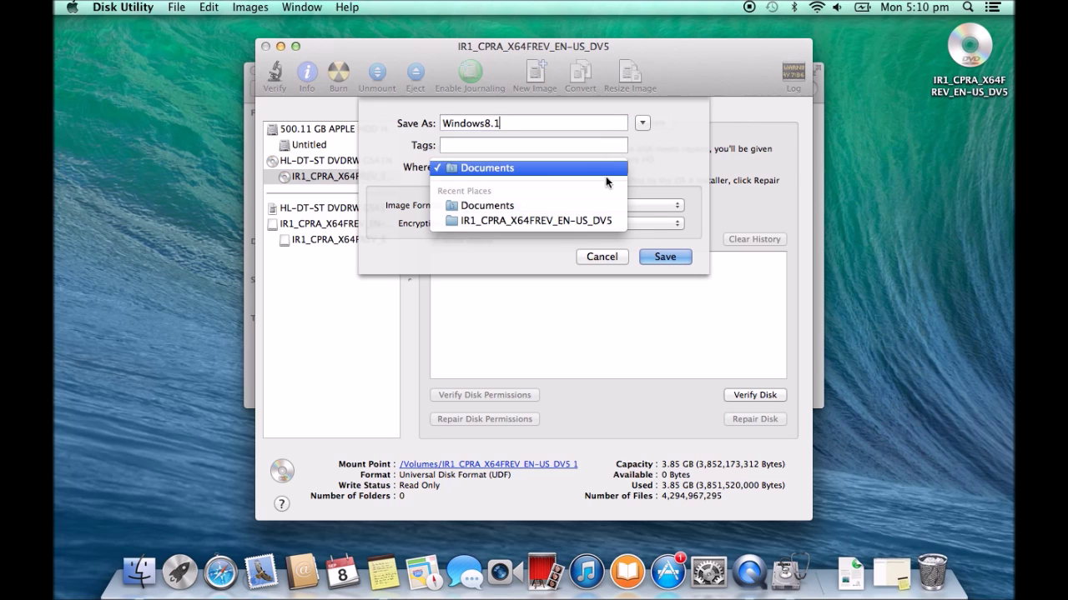
left_click(542, 166)
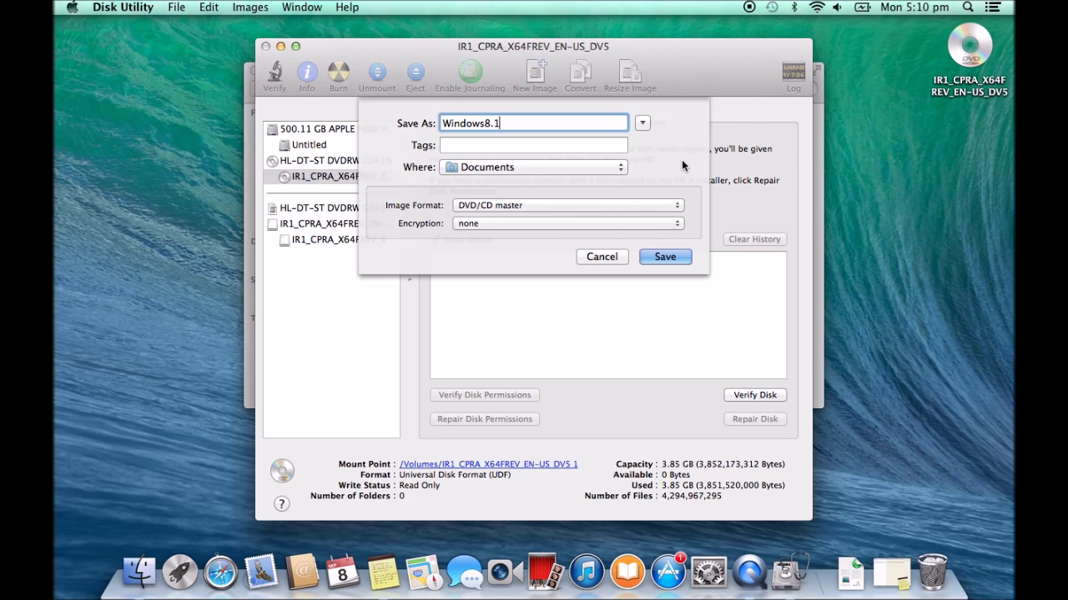
left_click(618, 167)
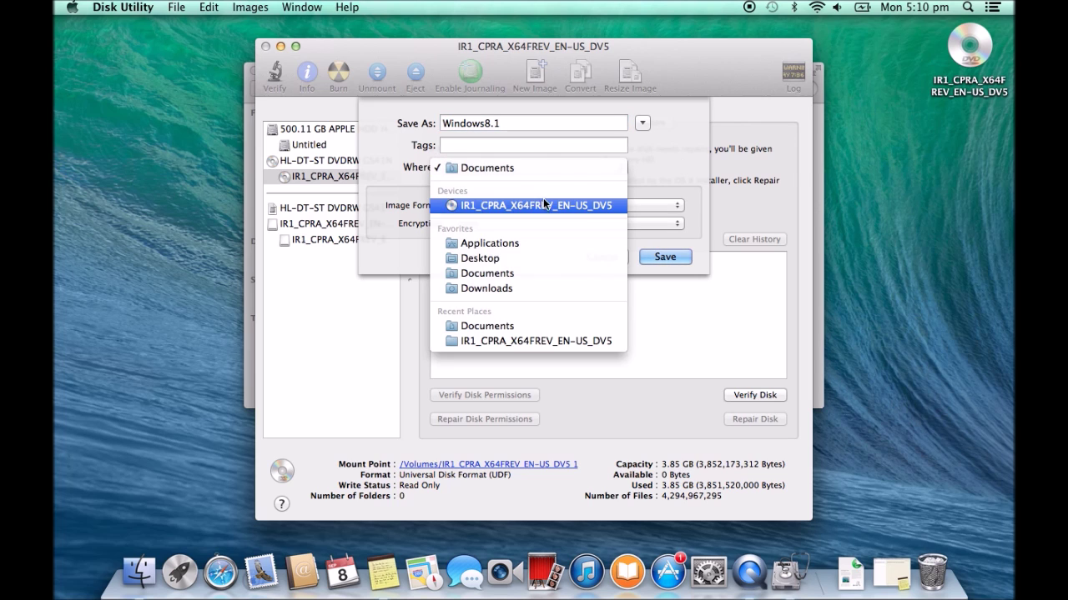
left_click(525, 259)
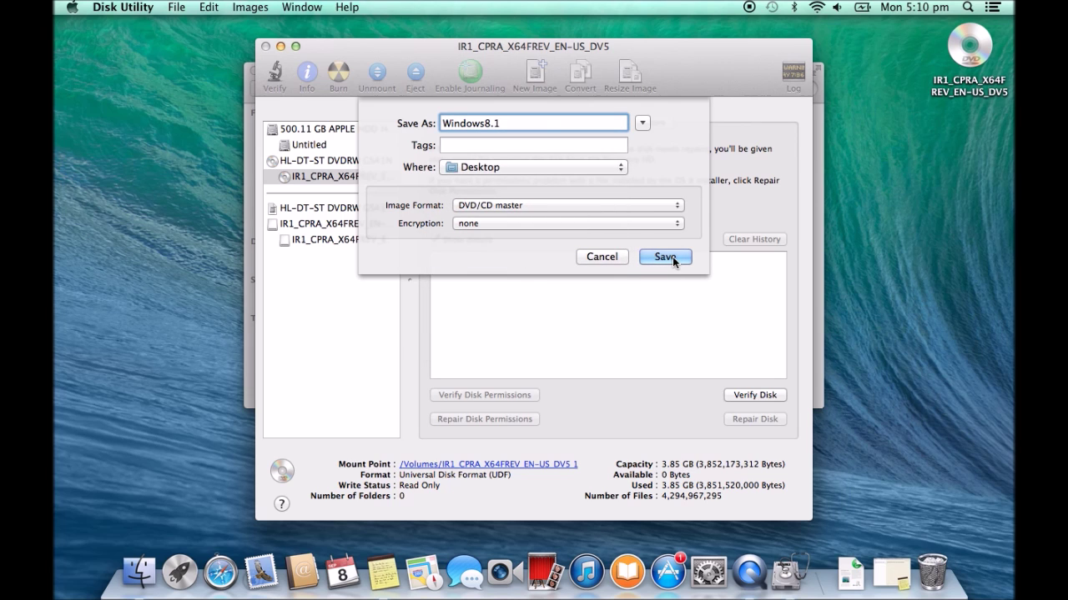
left_click(664, 257)
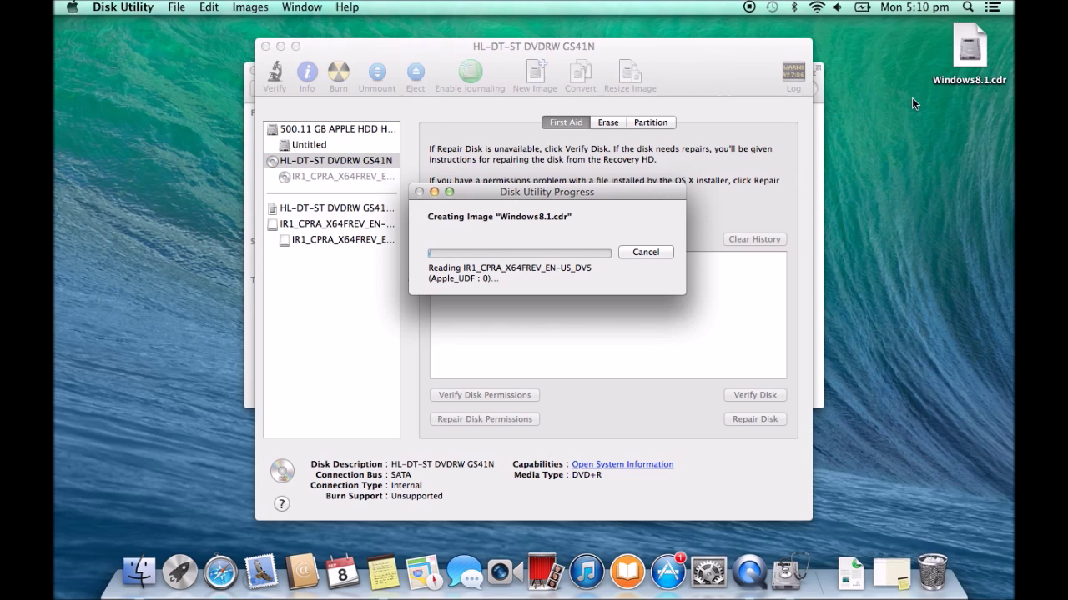
Search Spotlight for "term", open Terminal and move its window higher on the screen
left_click(968, 8)
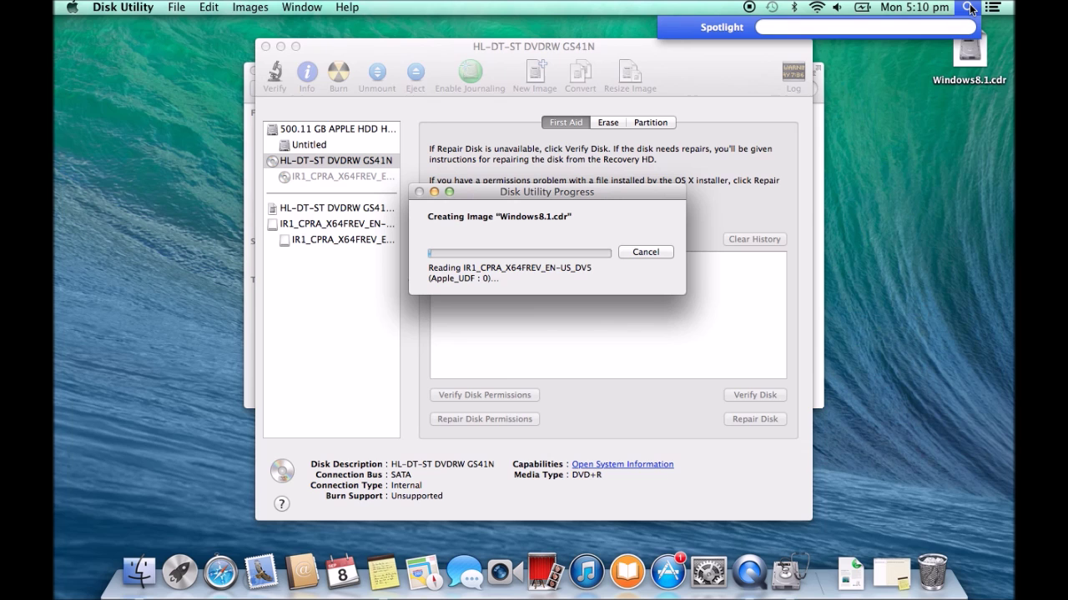
type("term")
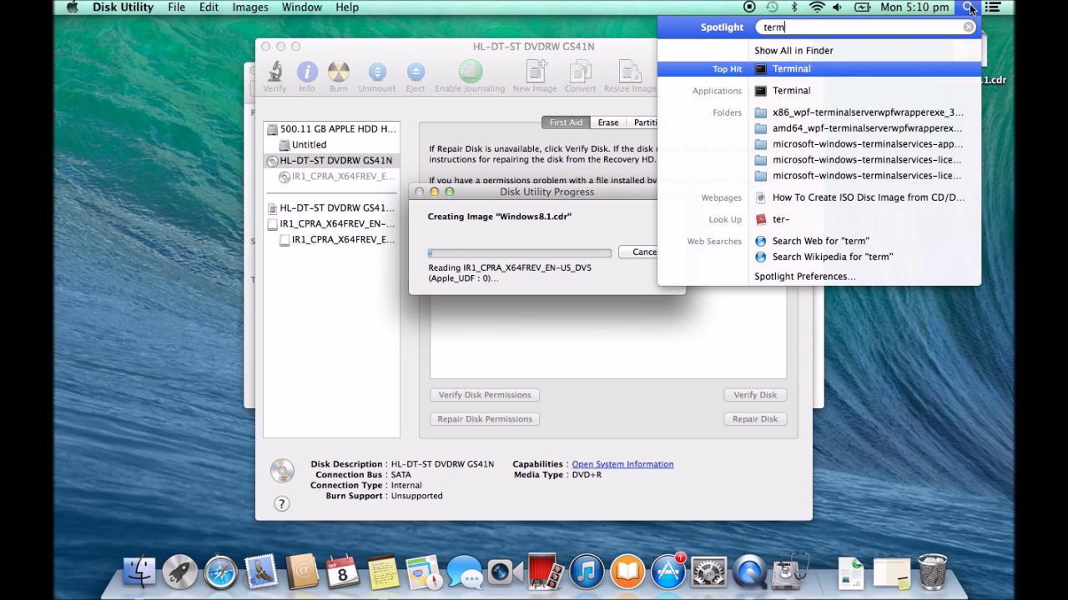
key("Return")
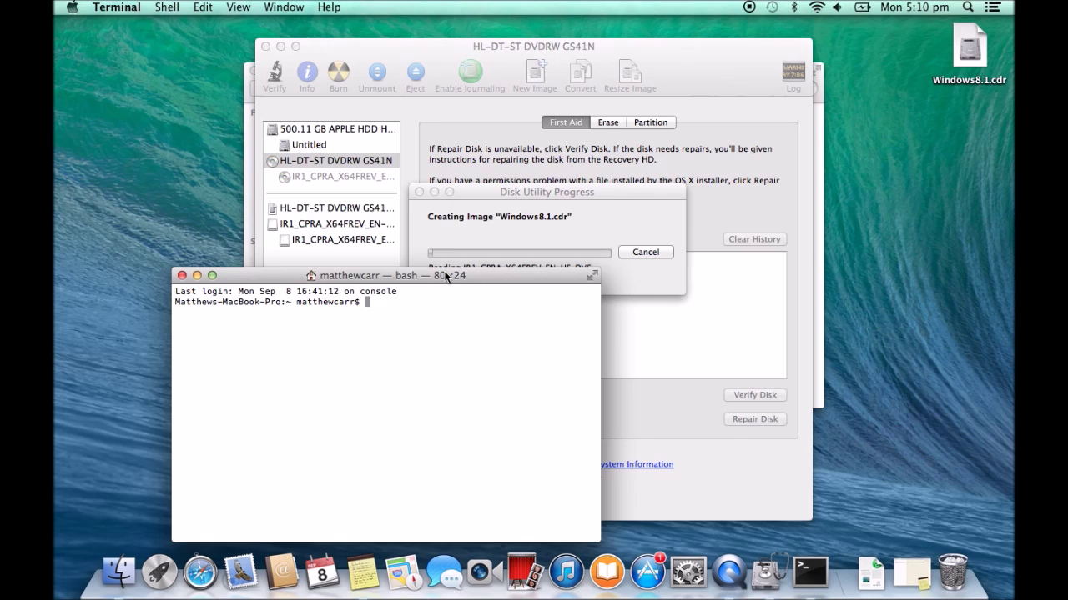
left_click_drag(435, 283, 425, 168)
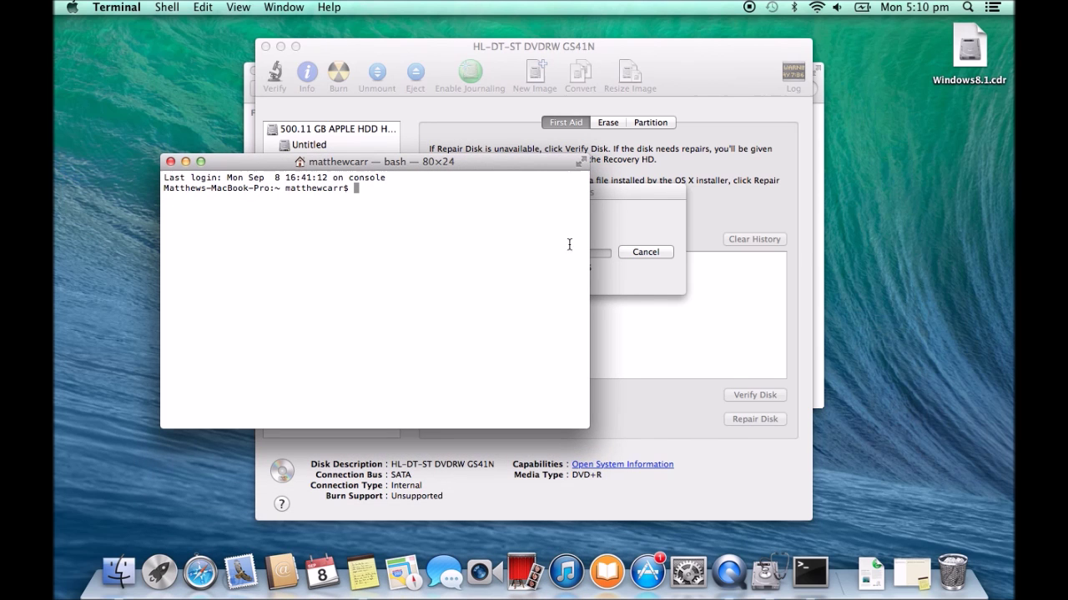
Switch to Notes and copy the whole hdiutil makehybrid command from the saved note
left_click(909, 570)
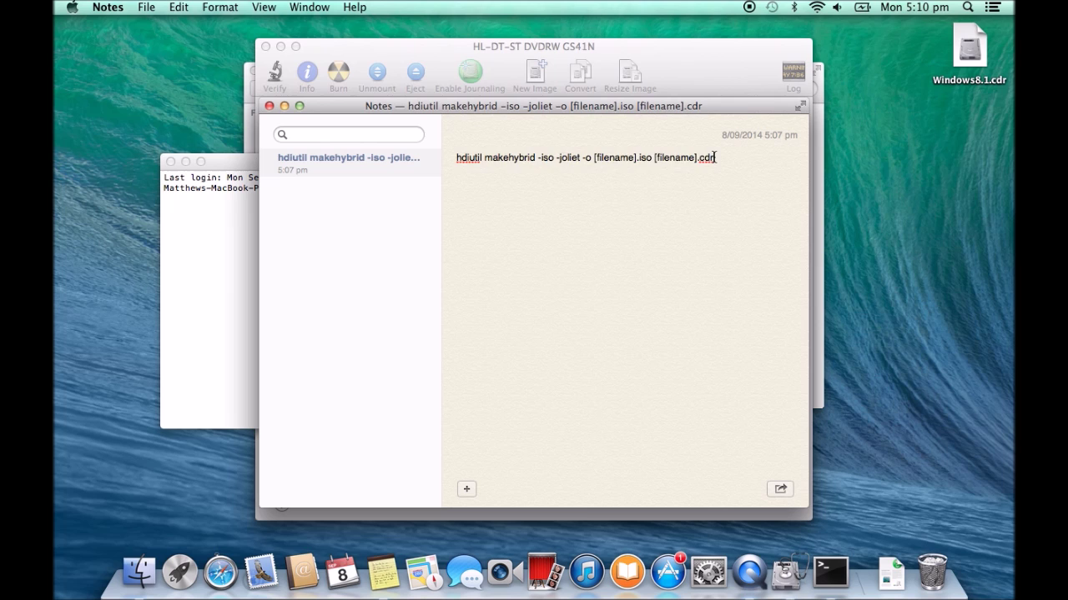
left_click_drag(713, 158, 455, 156)
key("cmd+c")
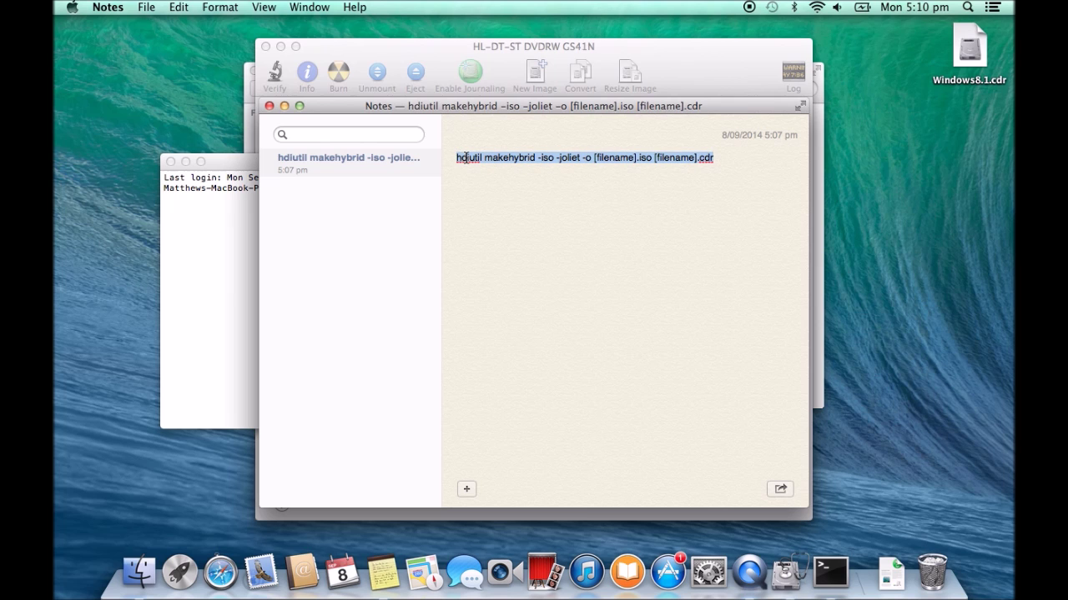
Return to Terminal and change the working directory with "cd desktop"
left_click(232, 266)
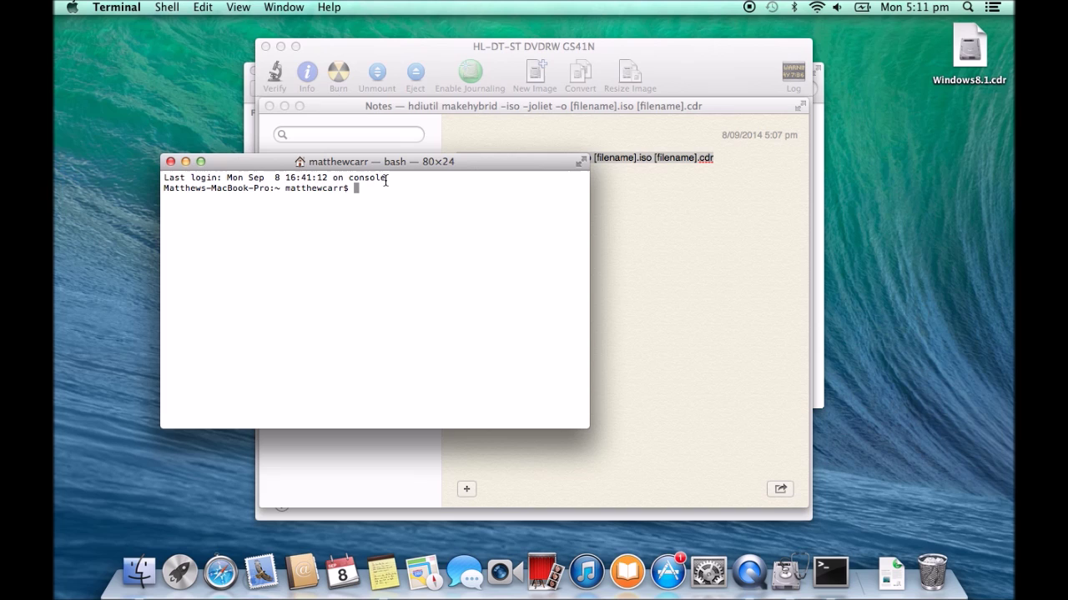
type("cd desktop")
key("Return")
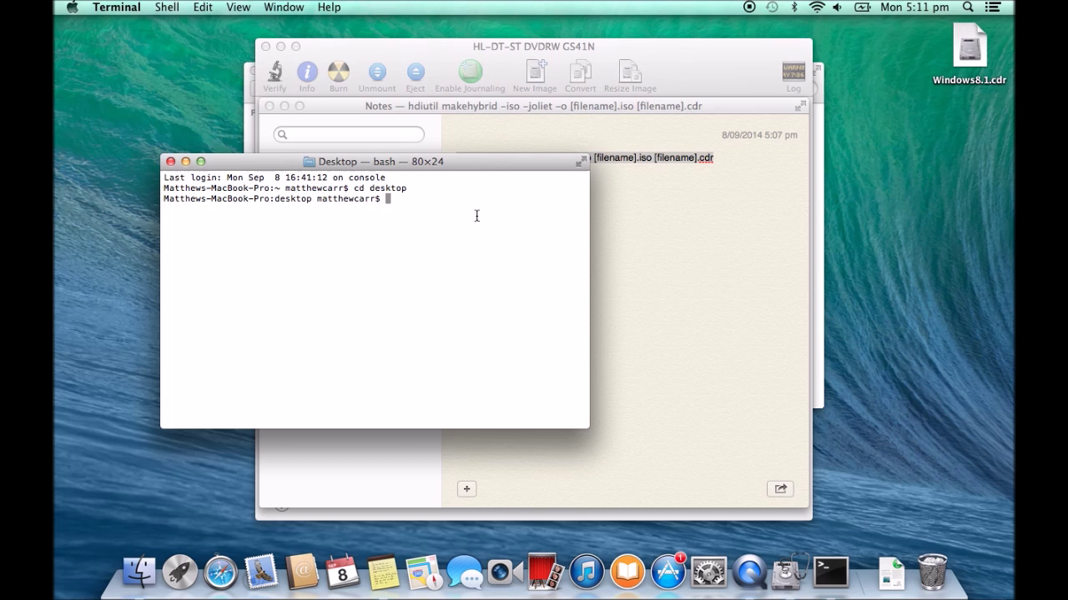
Paste the copied hdiutil command at the prompt and replace the [filename] placeholder before .cdr with Windows8.1
right_click(424, 218)
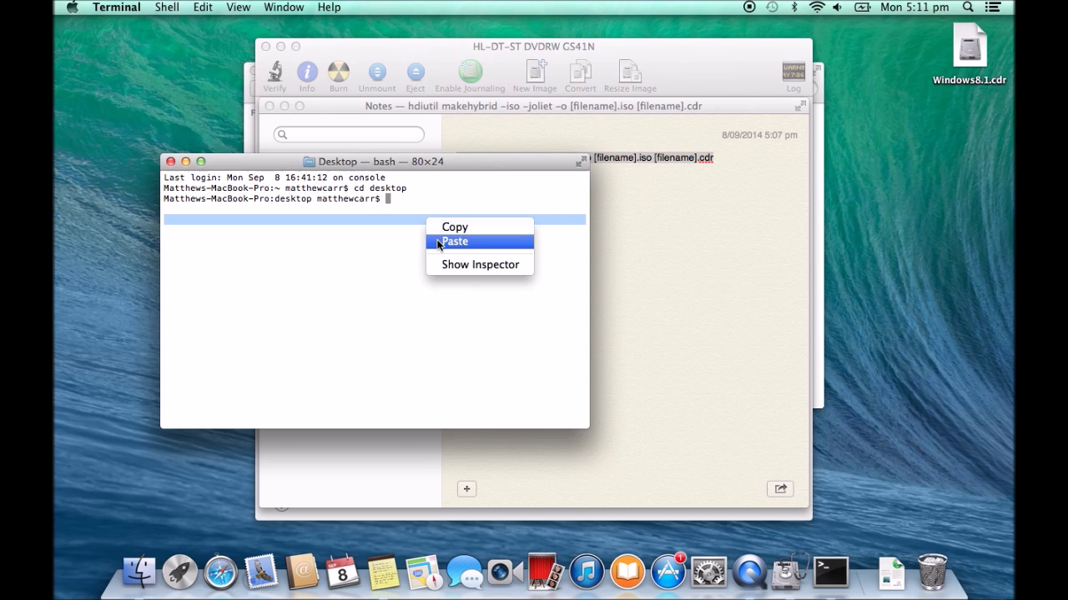
left_click(440, 242)
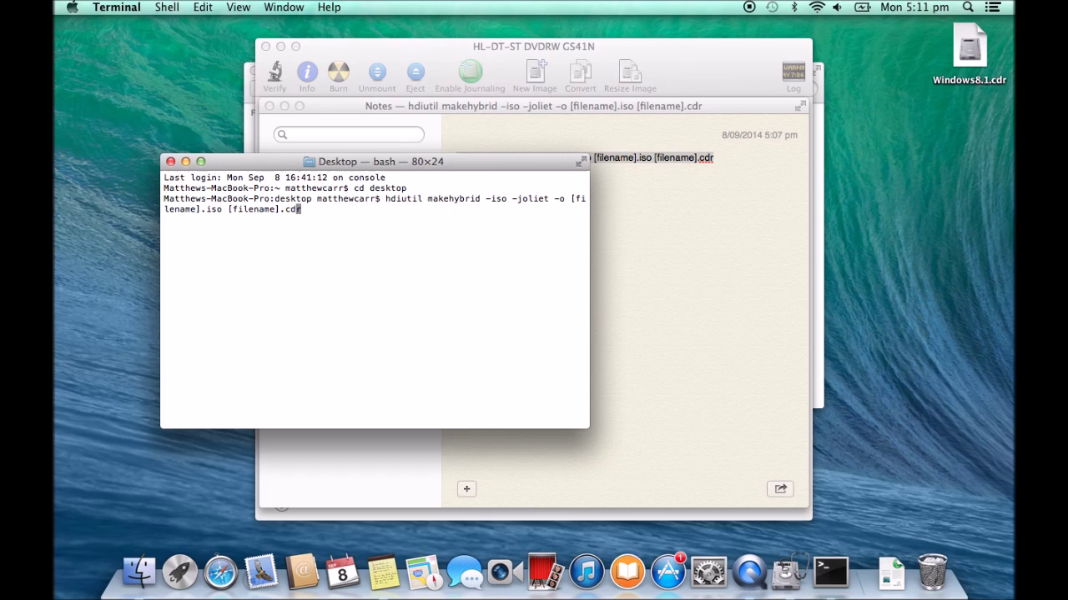
key("Left")
key("Left")
key("Left")
key("Left")
key("Left")
key("Left")
key("Left")
key("Left")
key("Left")
key("Right")
key("Right")
key("Right")
key("Right")
key("Right")
key("BackSpace")
key("BackSpace")
key("BackSpace")
key("BackSpace")
key("BackSpace")
key("BackSpace")
key("BackSpace")
key("BackSpace")
key("BackSpace")
key("BackSpace")
type("Widnows")
type("8.1")
key("Left")
key("Left")
key("Left")
key("Left")
key("Left")
key("Left")
key("Left")
key("Left")
key("Right")
key("BackSpace")
key("Right")
type("d")
Replace the [filename] placeholder before .iso in the command with Windows8.1
key("Left")
key("Left")
key("Left")
key("Left")
key("Left")
key("Left")
key("Left")
key("Left")
key("Left")
key("BackSpace")
key("BackSpace")
key("BackSpace")
key("BackSpace")
key("BackSpace")
key("BackSpace")
key("BackSpace")
key("BackSpace")
key("BackSpace")
key("BackSpace")
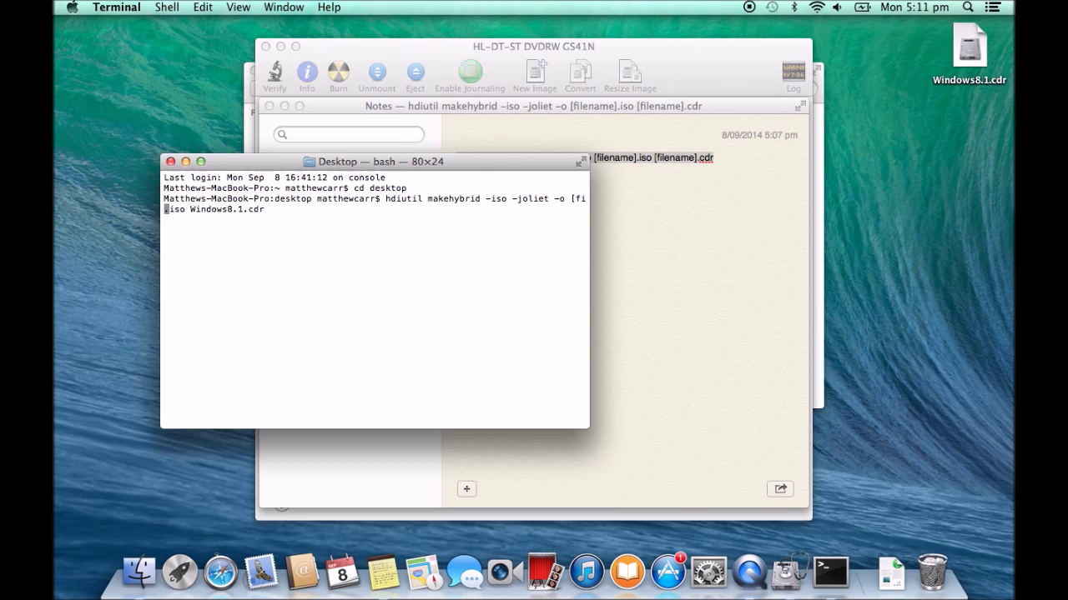
type("Wind")
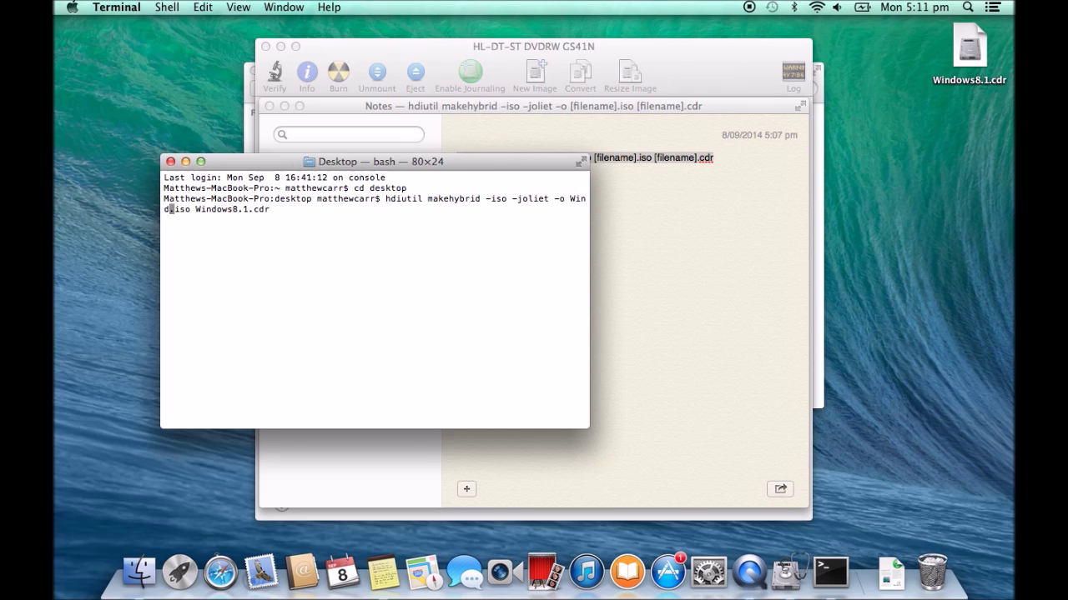
type("ows")
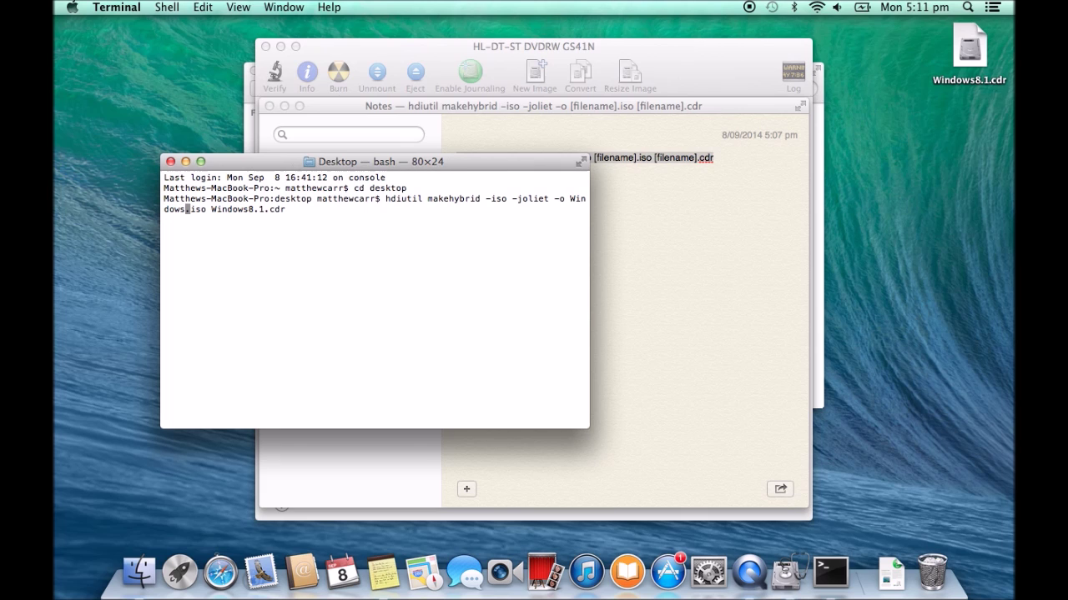
type("8.1")
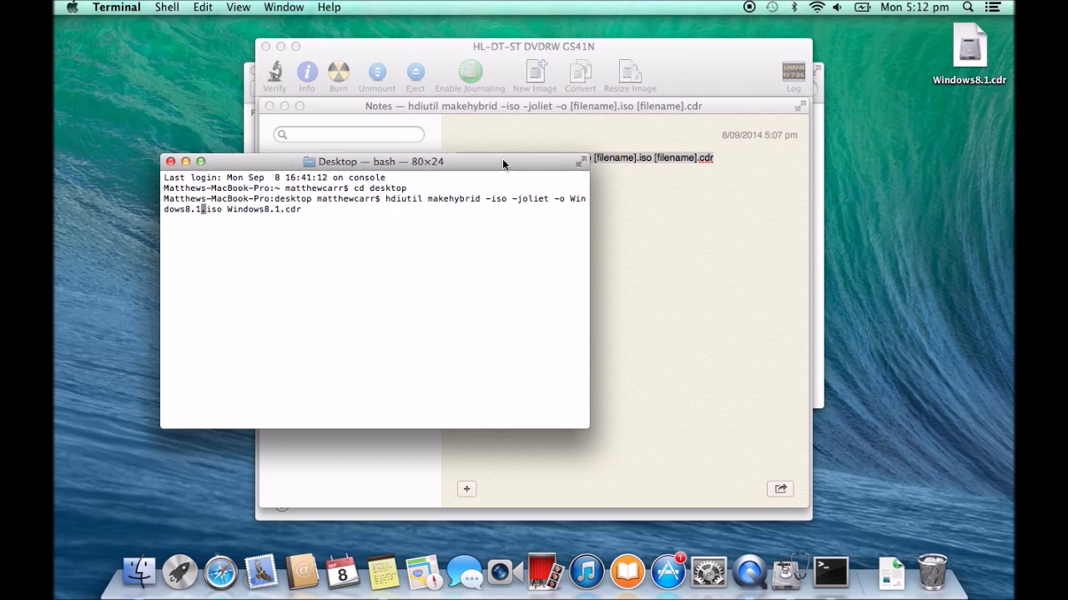
Move the Terminal window aside and switch to Disk Utility to check the image creation
left_click_drag(502, 159, 382, 153)
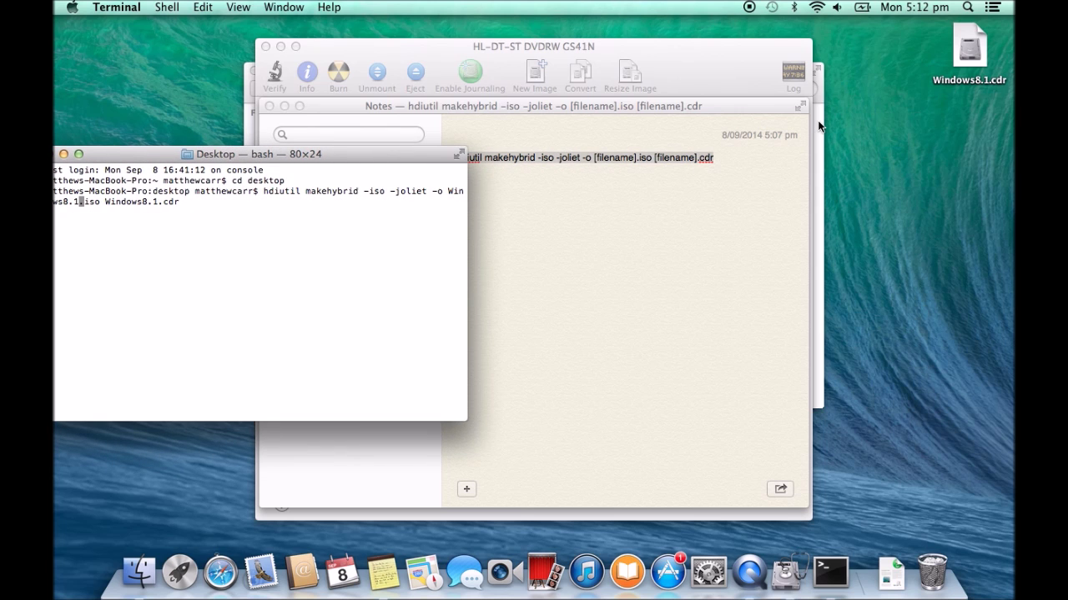
left_click(821, 90)
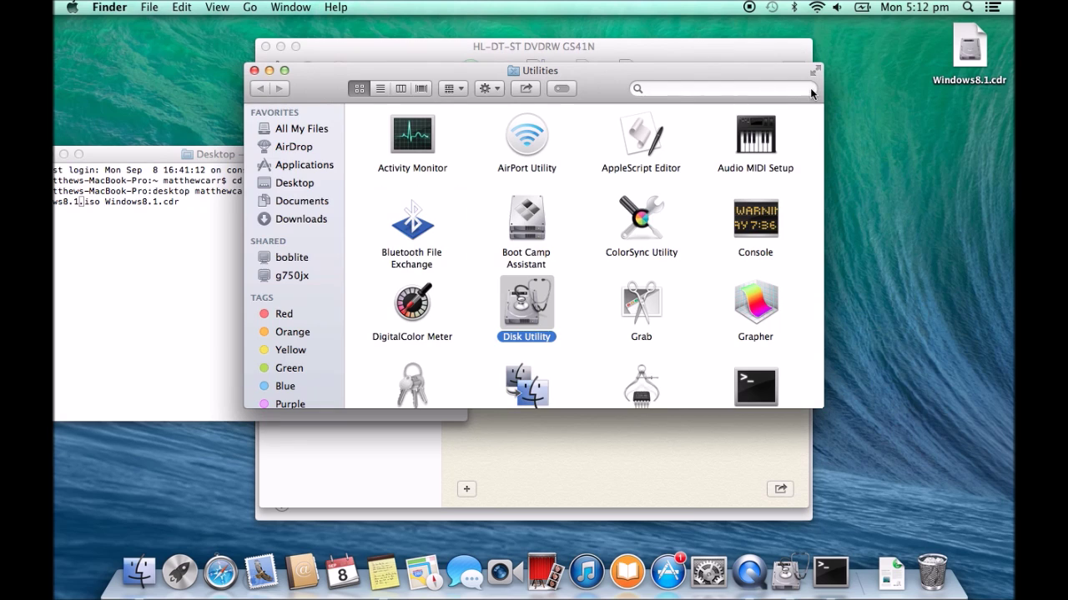
left_click(789, 577)
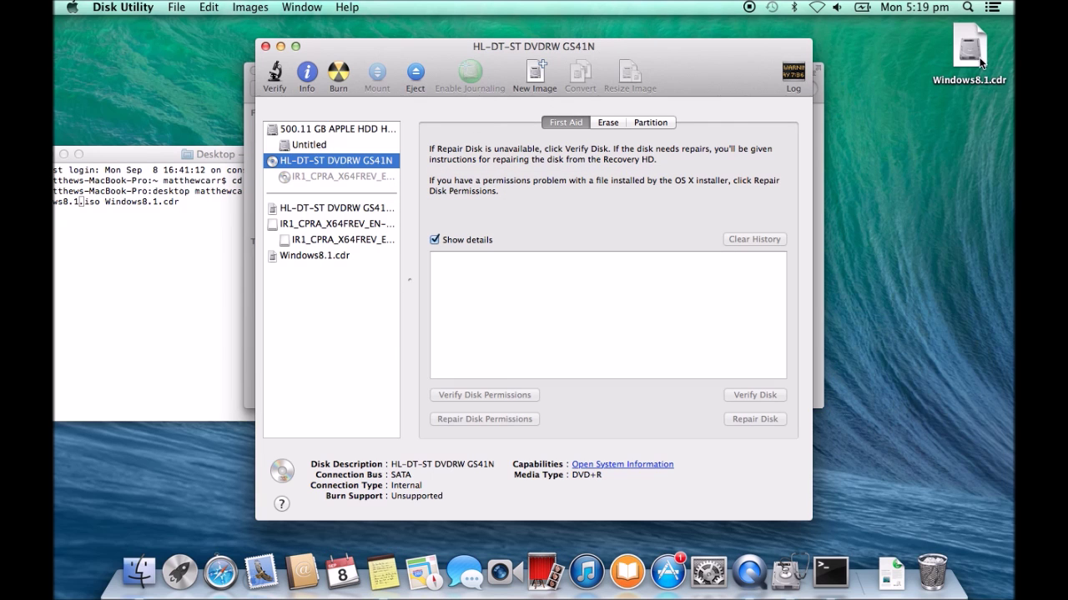
Close the Disk Utility and Utilities windows and move the Terminal window over the Notes window
left_click(266, 47)
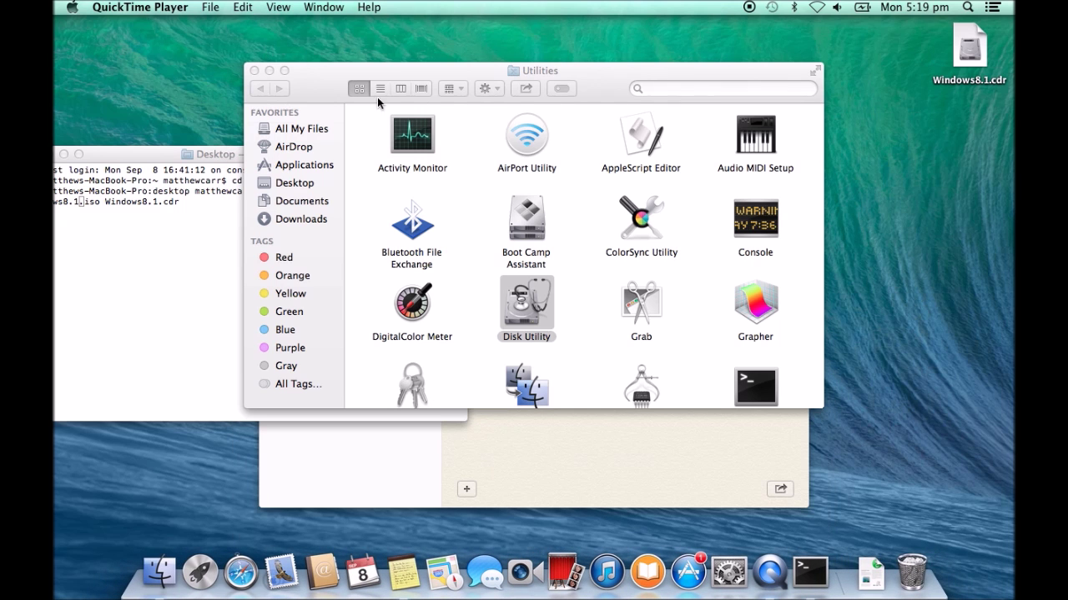
left_click(254, 70)
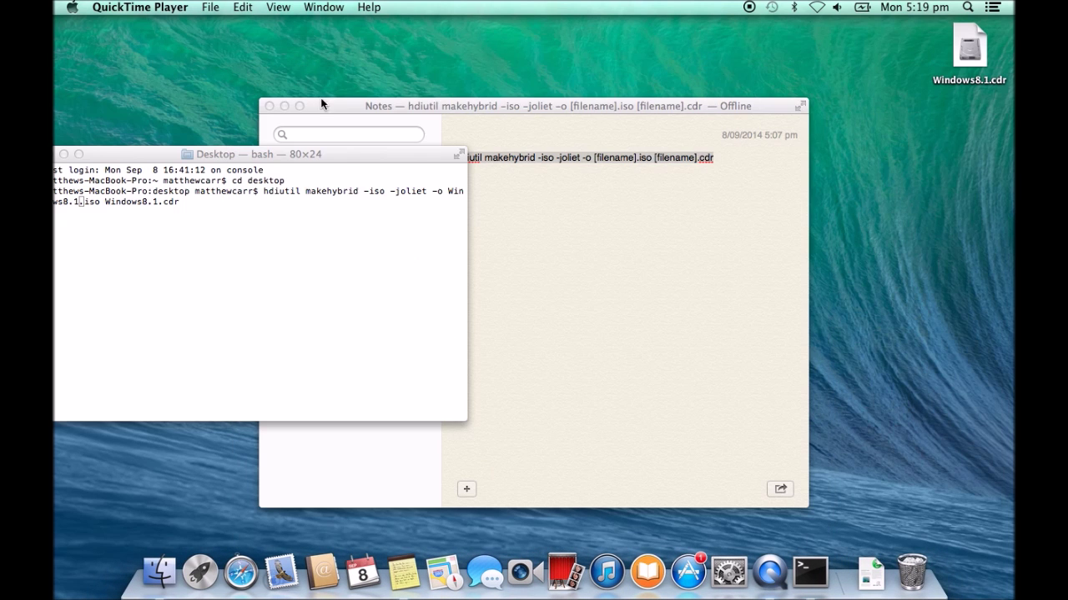
left_click_drag(344, 155, 645, 93)
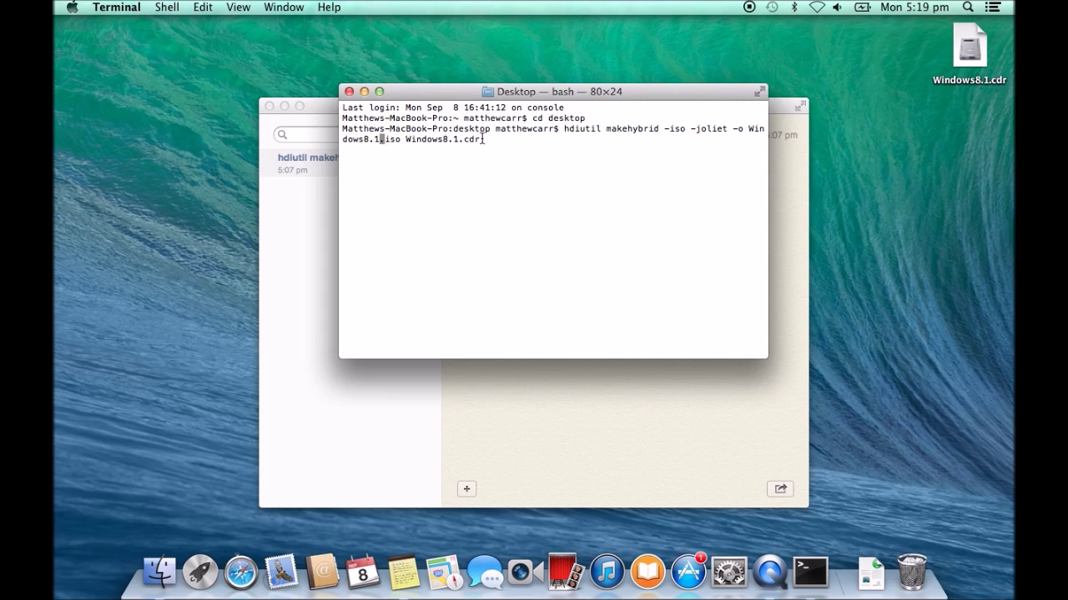
Run the completed hdiutil makehybrid command to convert Windows8.1.cdr into Windows8.1.iso
key("Right")
key("Right")
key("Right")
key("Right")
key("Right")
key("Right")
key("Right")
key("Right")
key("Right")
key("Right")
key("Right")
key("Right")
key("Right")
key("Right")
key("Right")
key("Right")
key("Right")
key("Right")
key("Right")
key("Return")
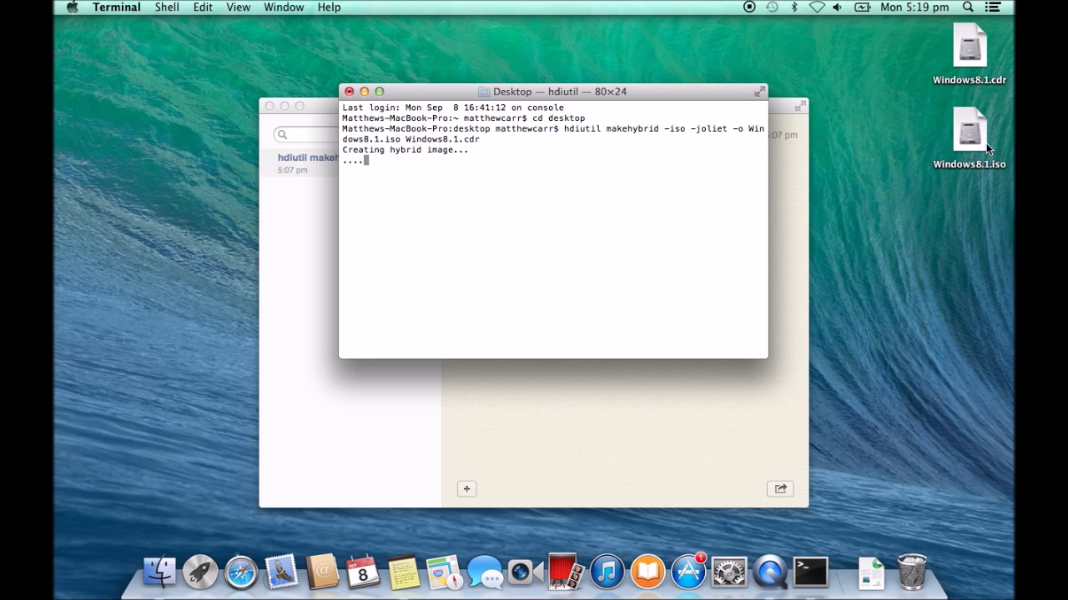
Check the conversion progress of Windows8.1.iso in Terminal and open the finished image to inspect its files
left_click(968, 129)
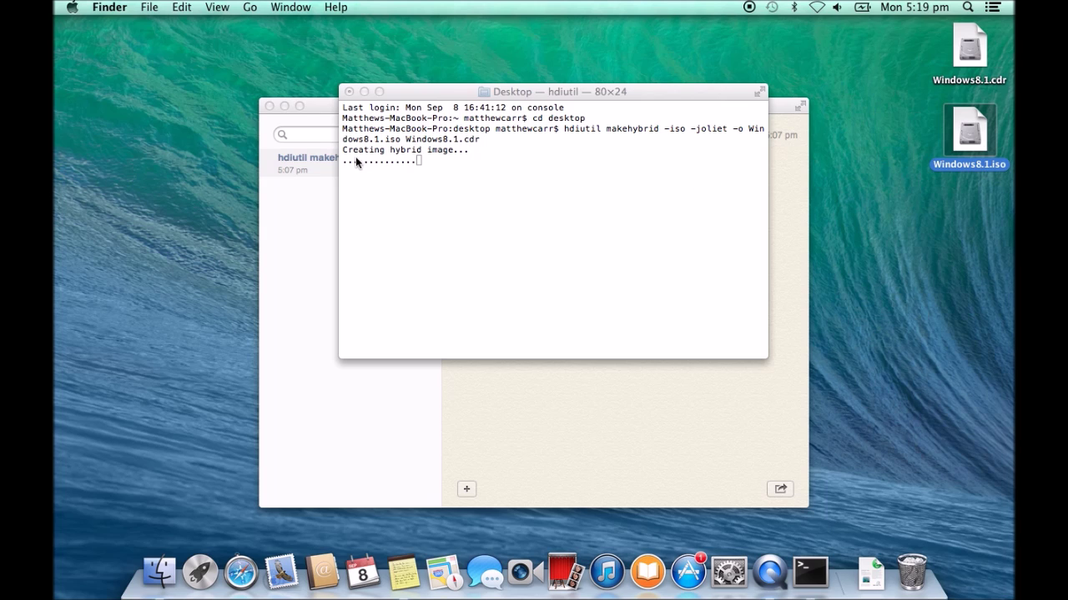
left_click(433, 92)
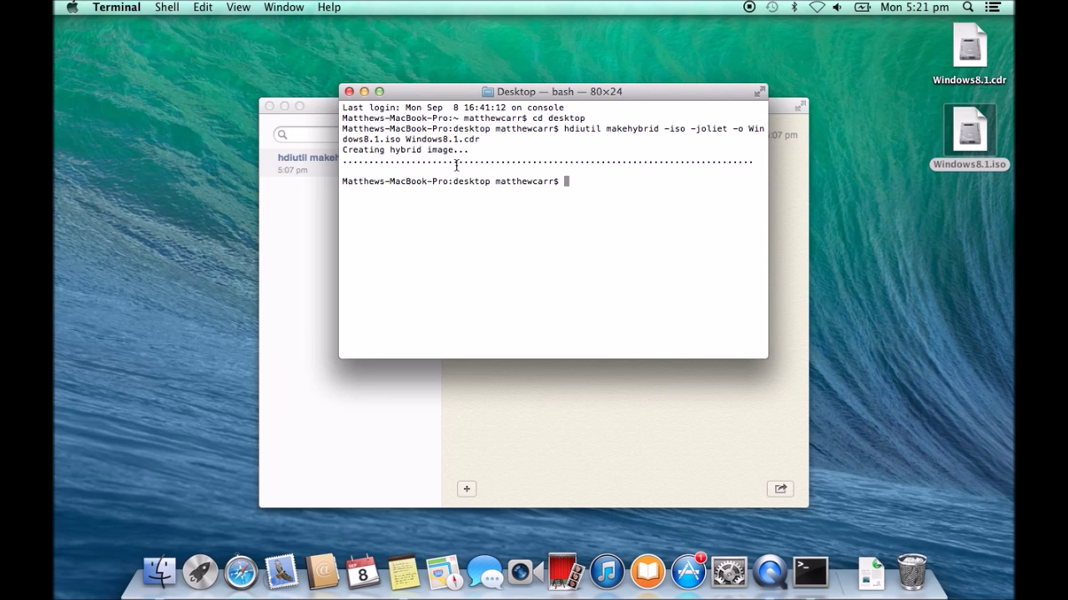
left_click(954, 182)
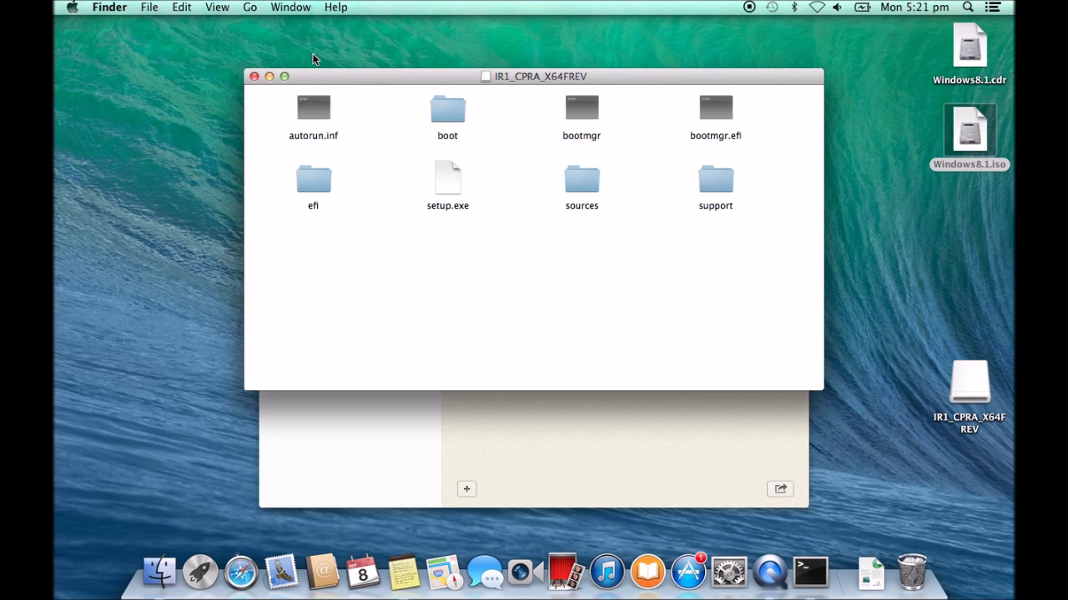
Close the mounted image's Finder window and the Terminal and Notes windows
left_click(255, 77)
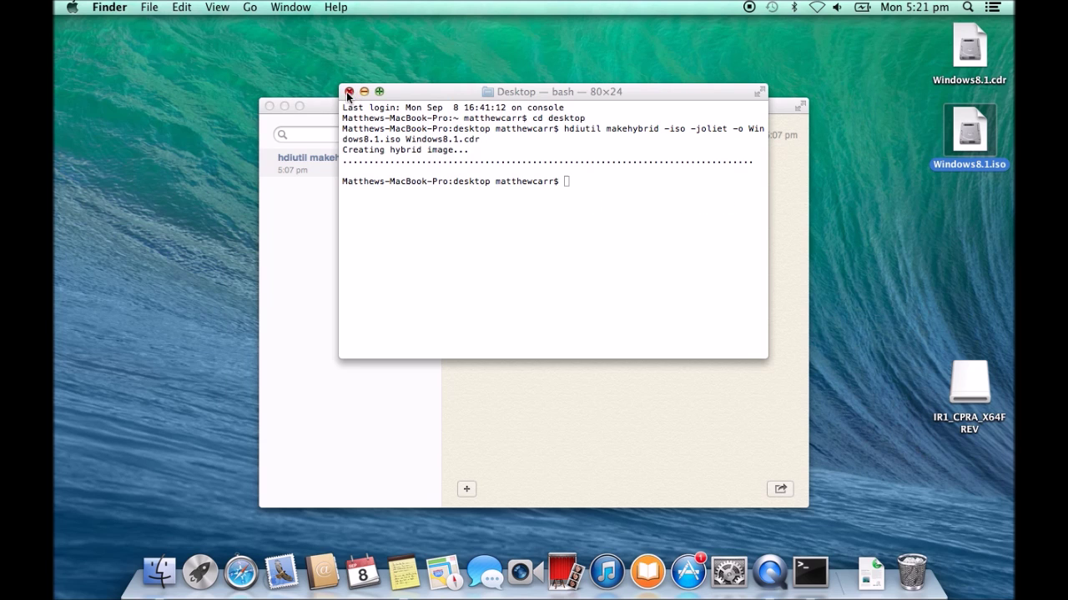
left_click(349, 91)
left_click(268, 106)
left_click(479, 94)
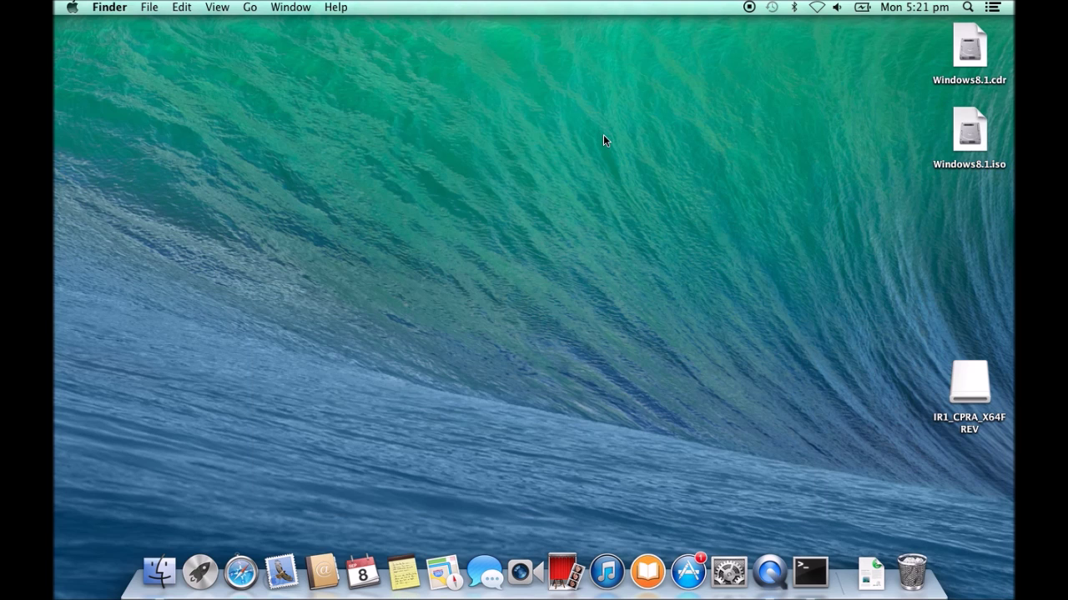